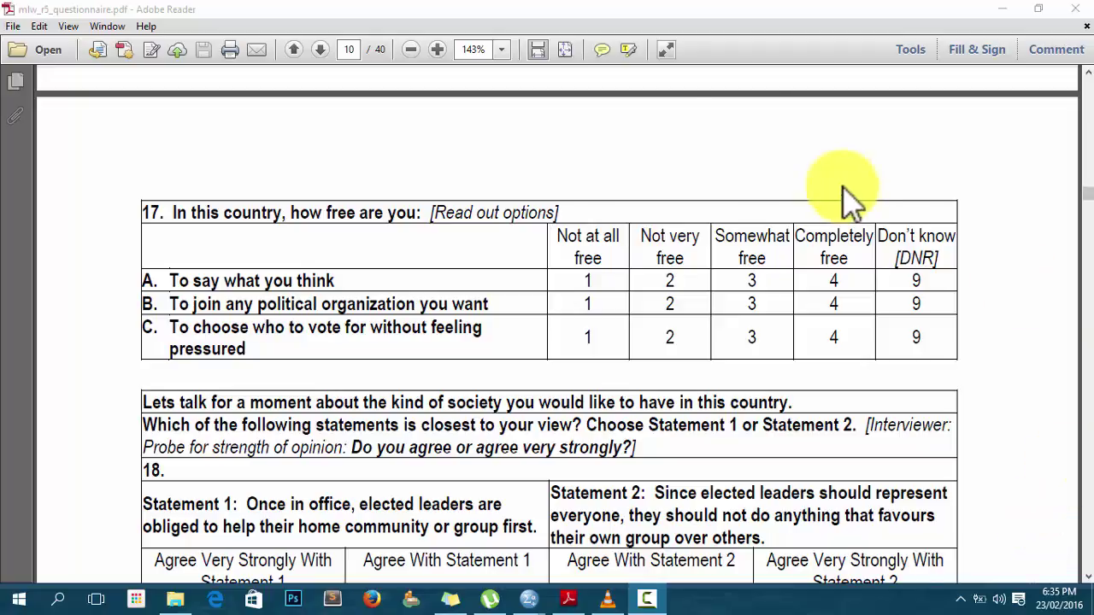
Bring the questionnaire PDF forward at page 10, showing question 17's freedom rating table
left_click(688, 17)
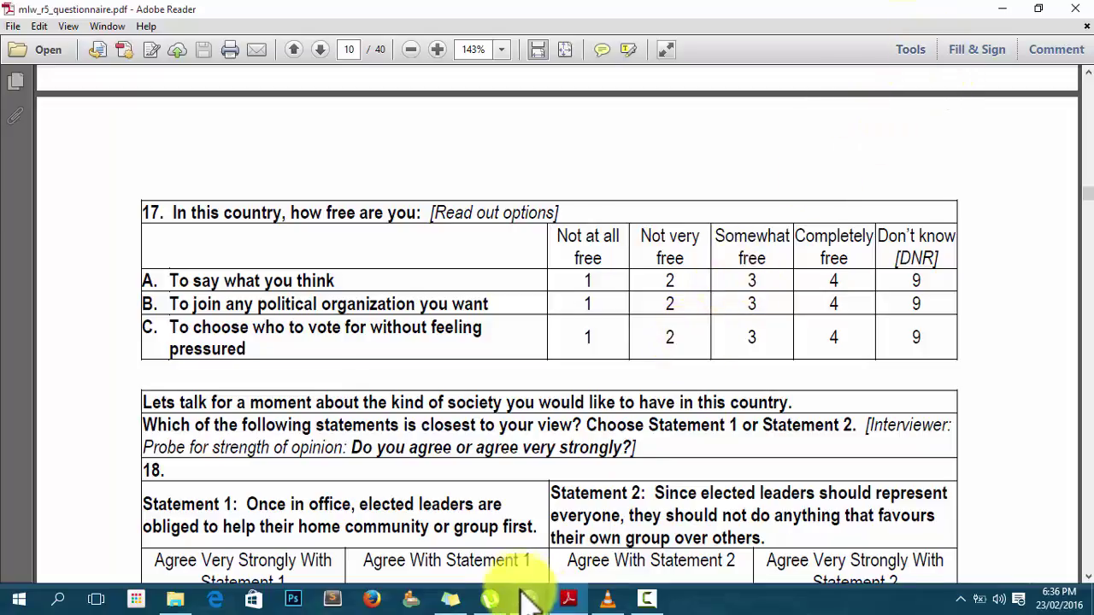
From the Afrobarometer data editor, run Frequencies on Q17a, freedom to say what you think
mouse_move(528, 601)
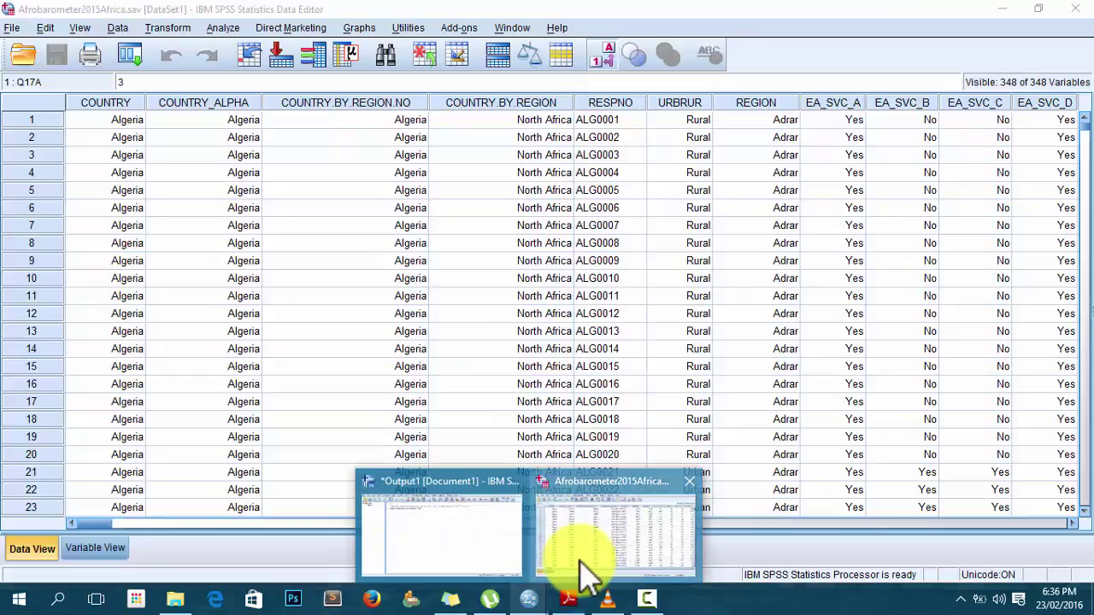
left_click(584, 571)
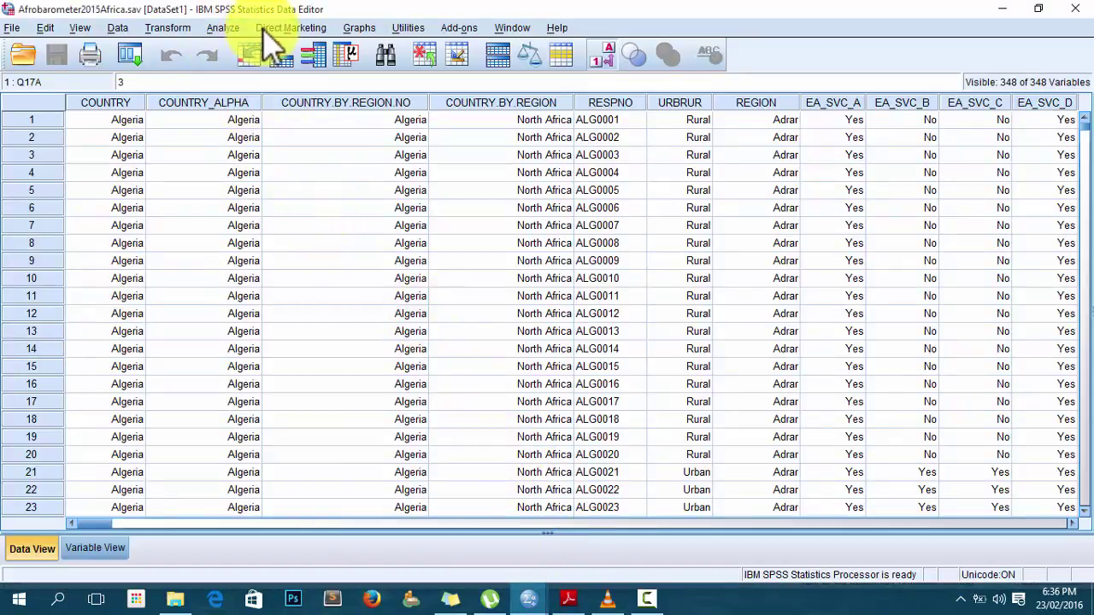
left_click(222, 28)
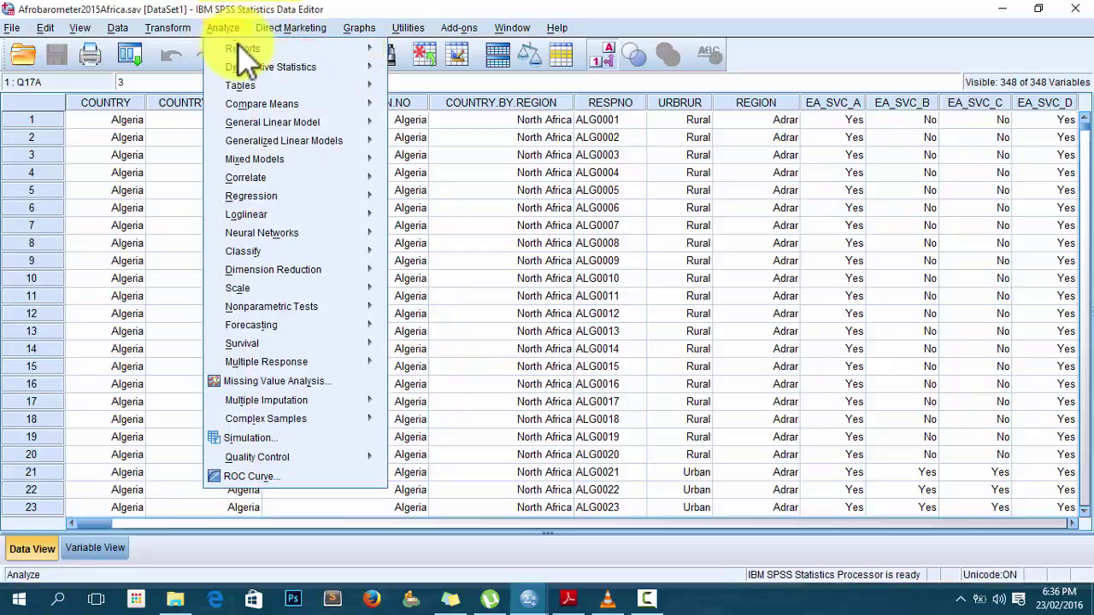
mouse_move(256, 69)
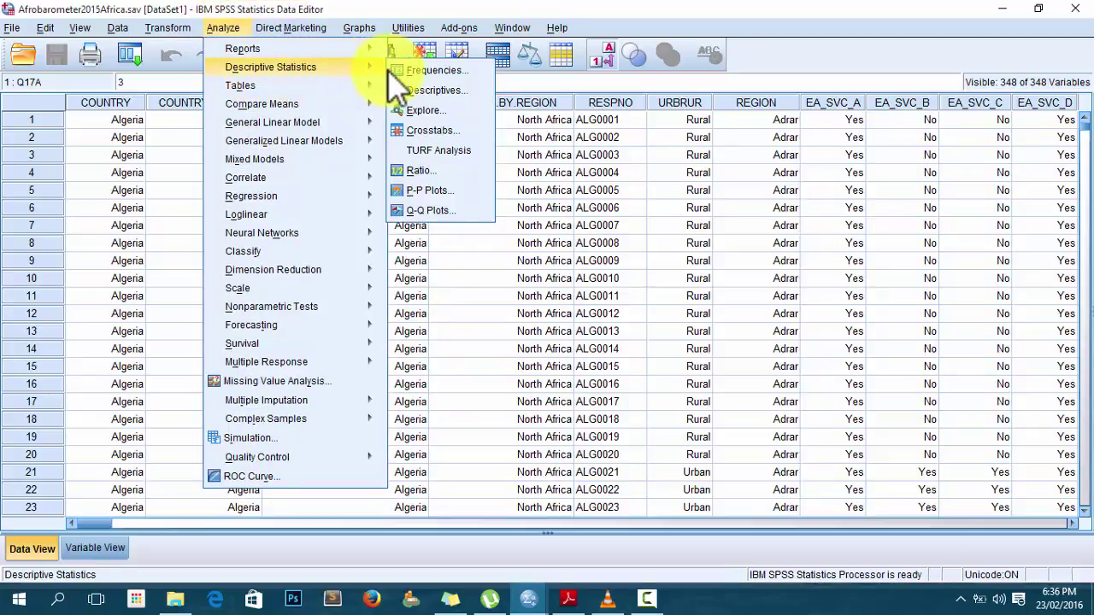
left_click(419, 70)
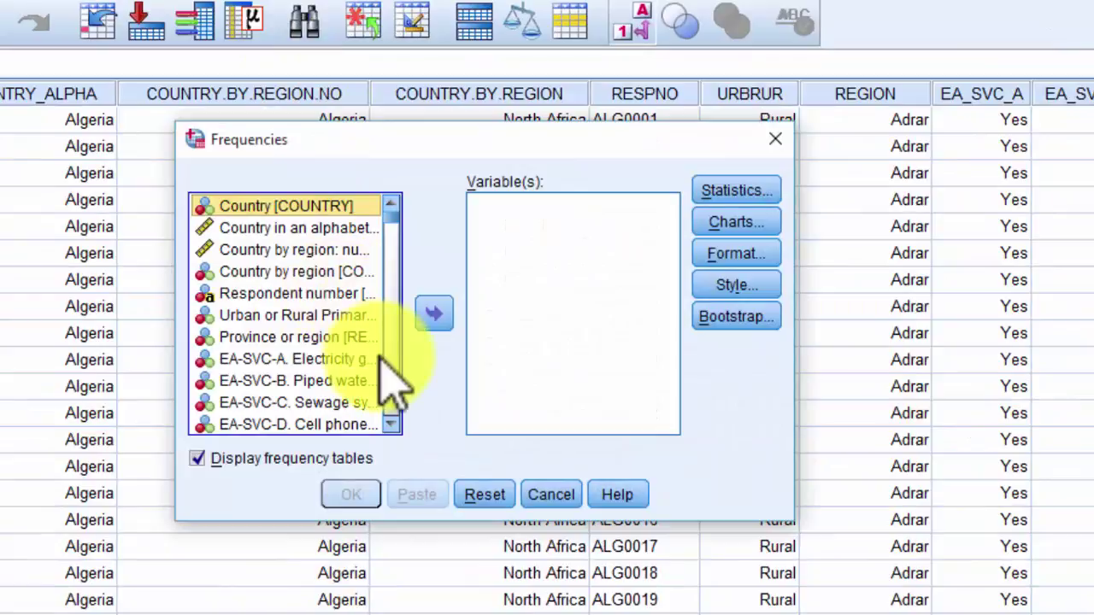
left_click(391, 425)
left_click(391, 425)
left_click_drag(390, 425, 391, 425)
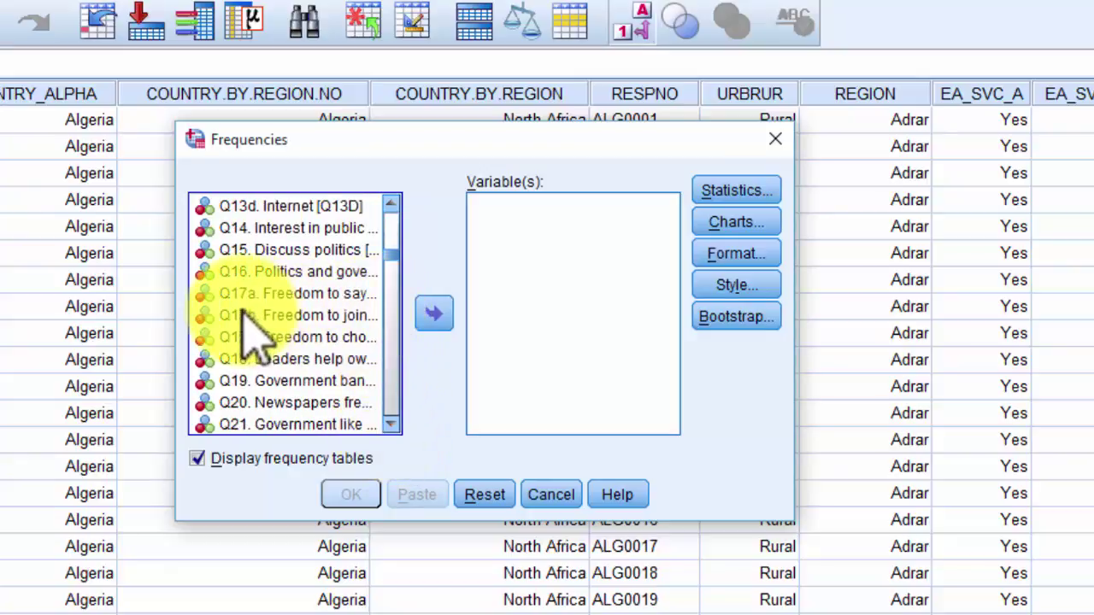
left_click(225, 295)
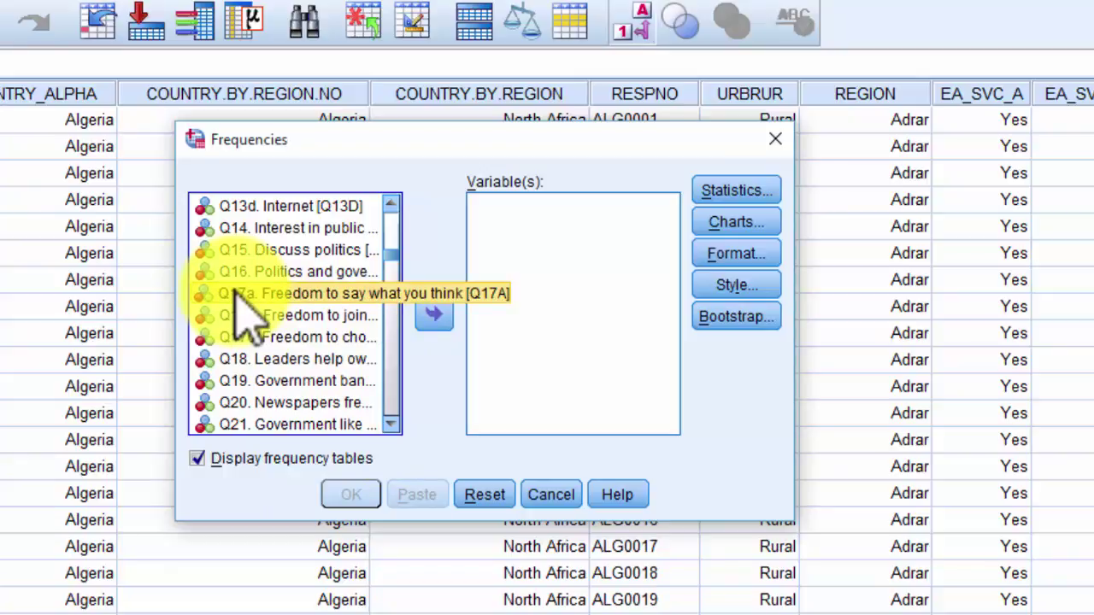
left_click_drag(237, 292, 519, 295)
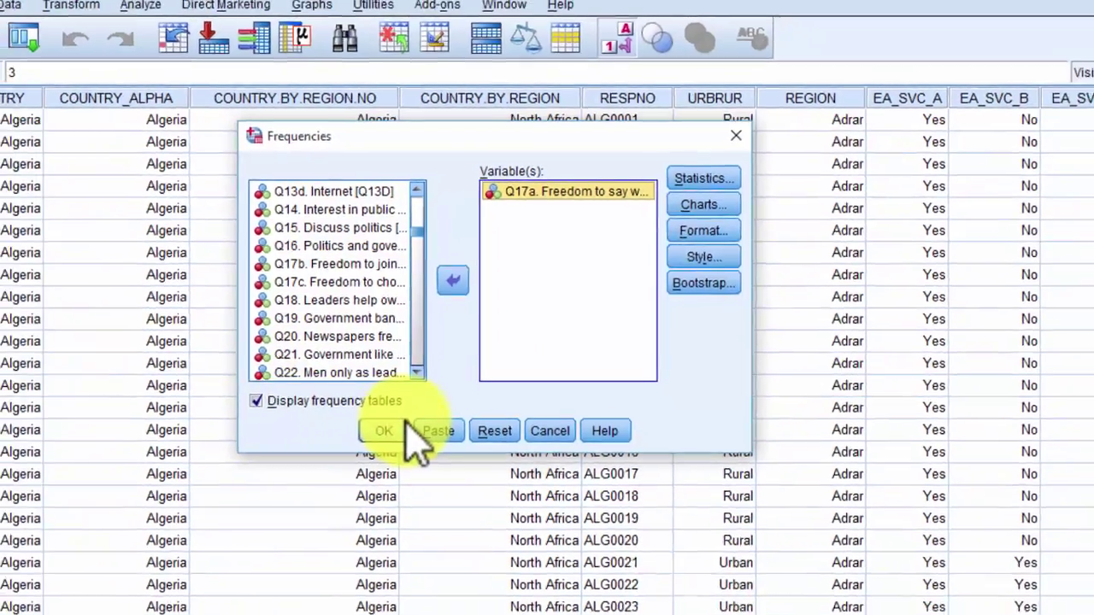
left_click(350, 494)
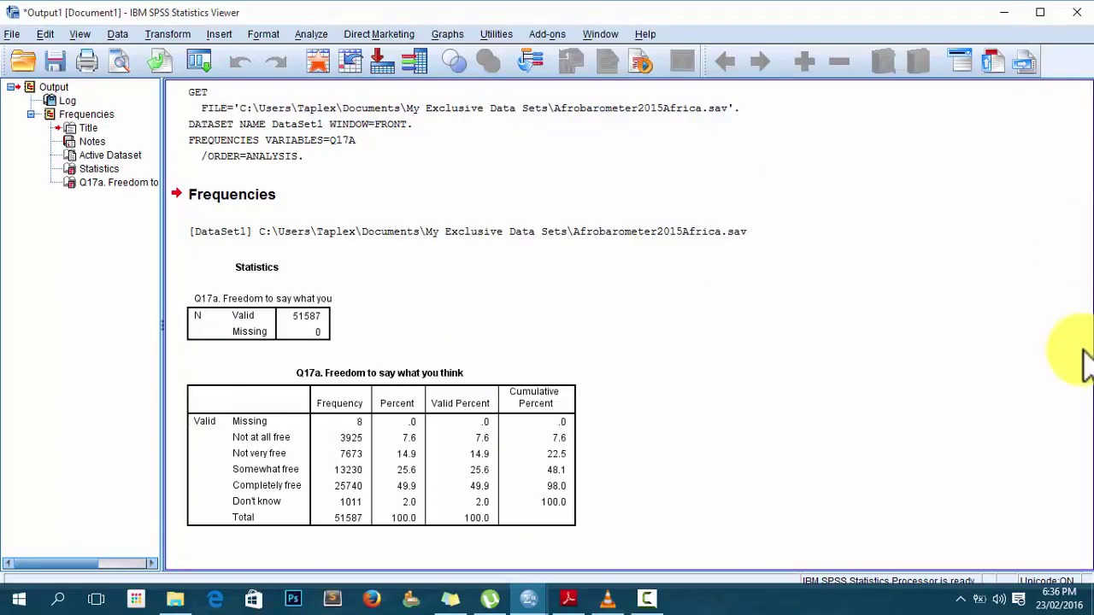
left_click(328, 450)
left_click(335, 466)
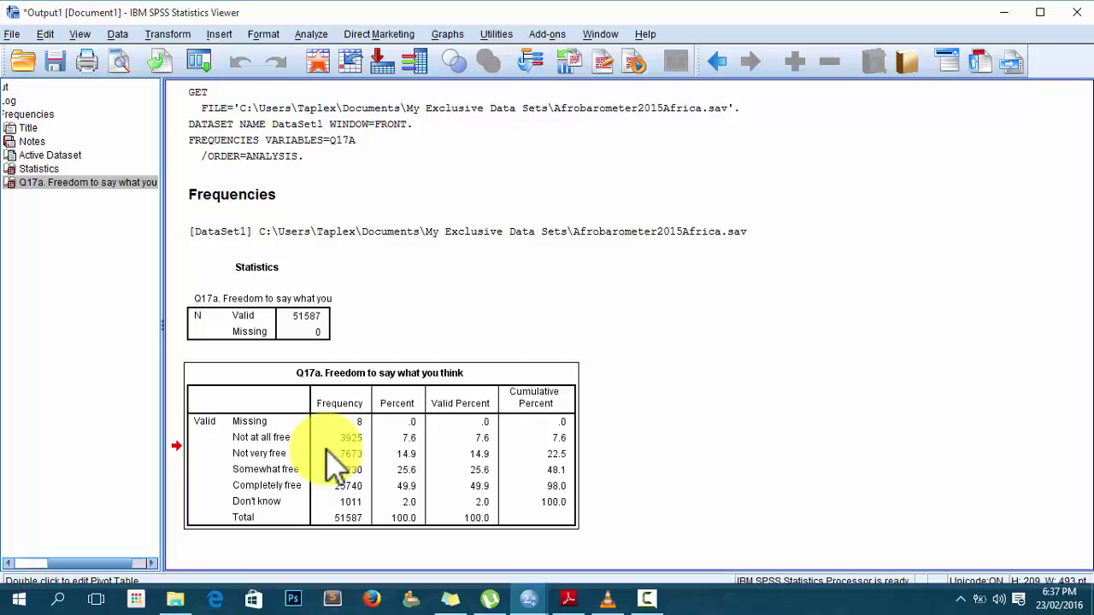
double_click(336, 466)
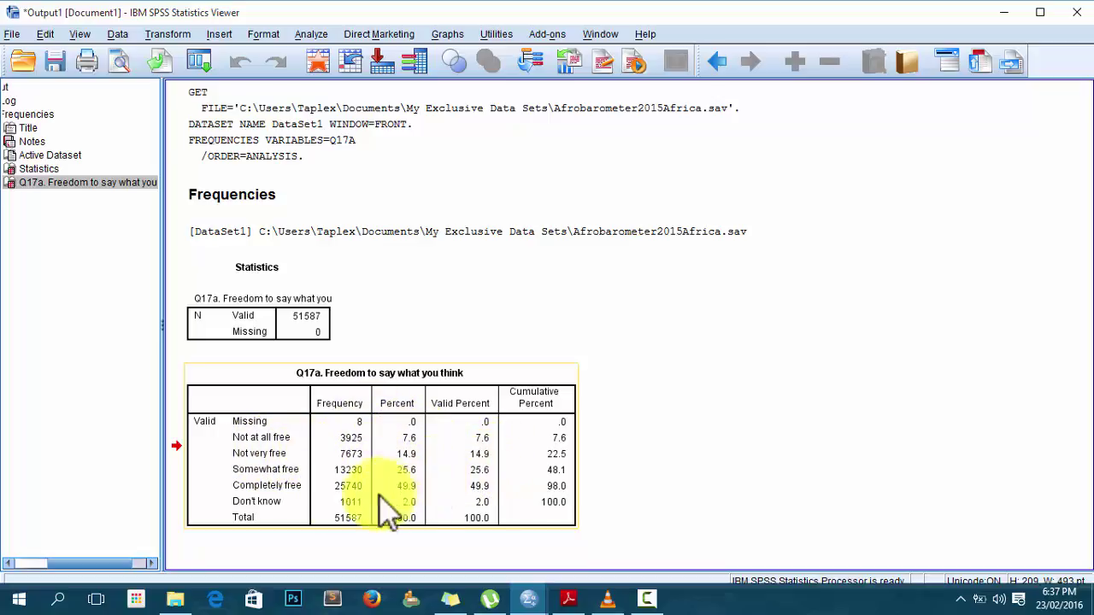
left_click(579, 386)
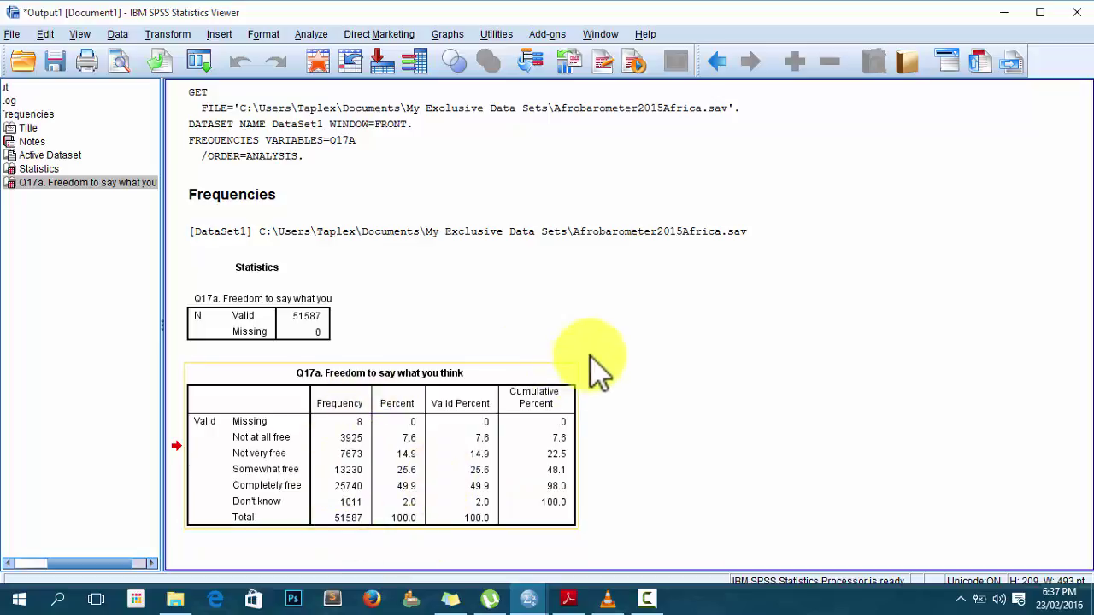
left_click(622, 363)
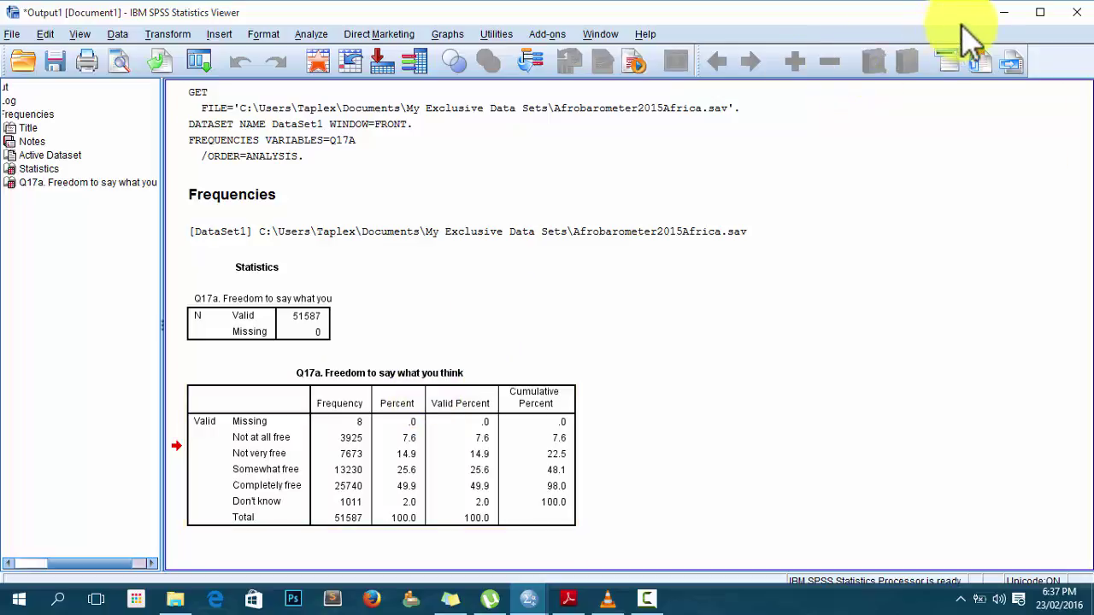
left_click(611, 510)
mouse_move(532, 595)
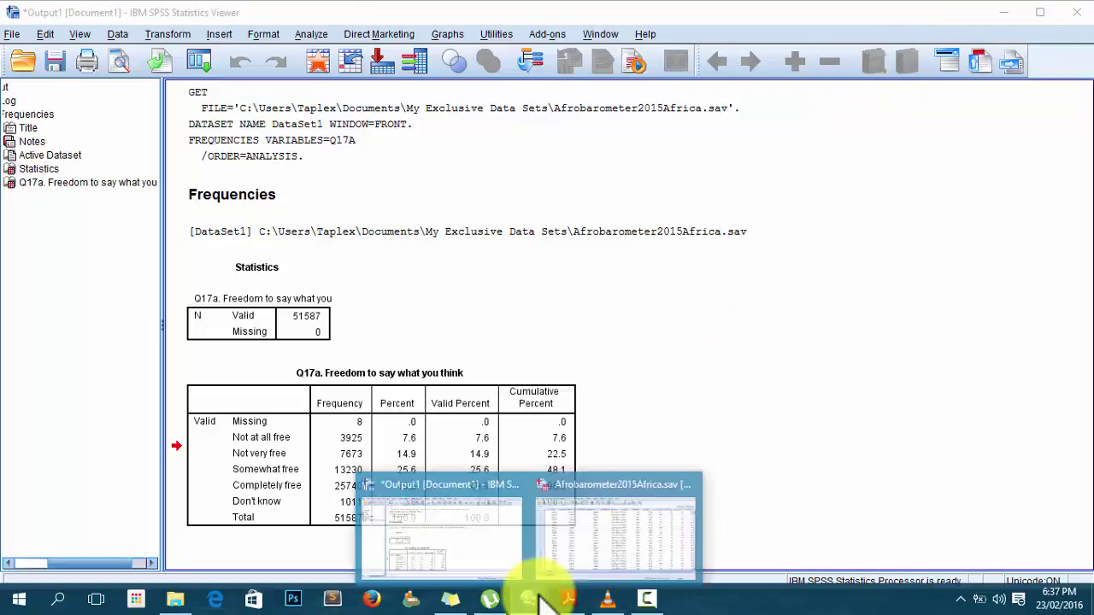
Split the file by 'Country in an alphabetical order' using the Compare groups option
left_click(612, 527)
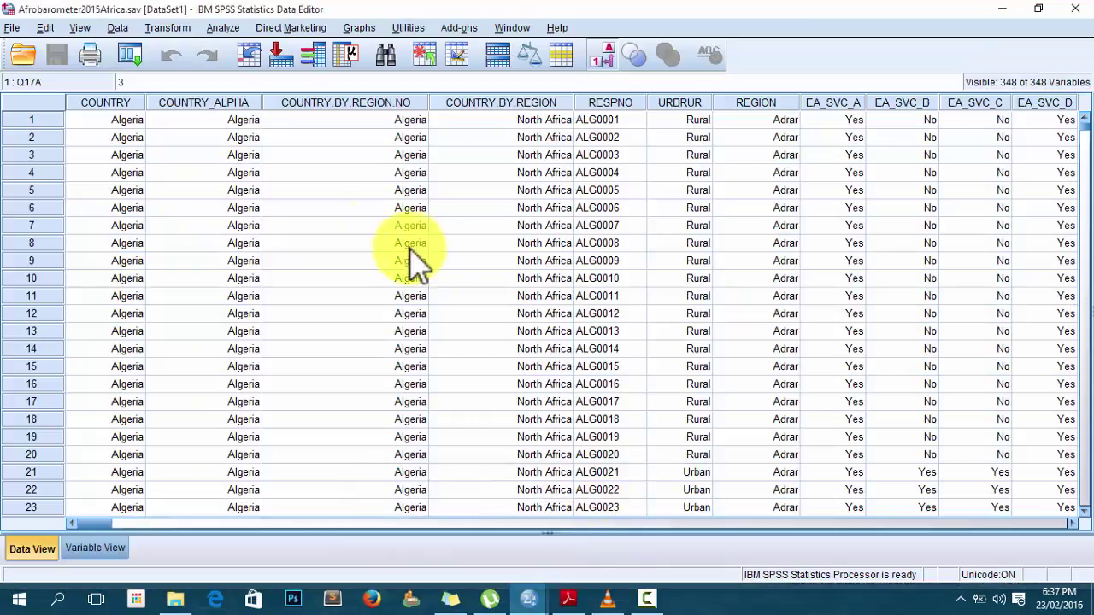
left_click(123, 27)
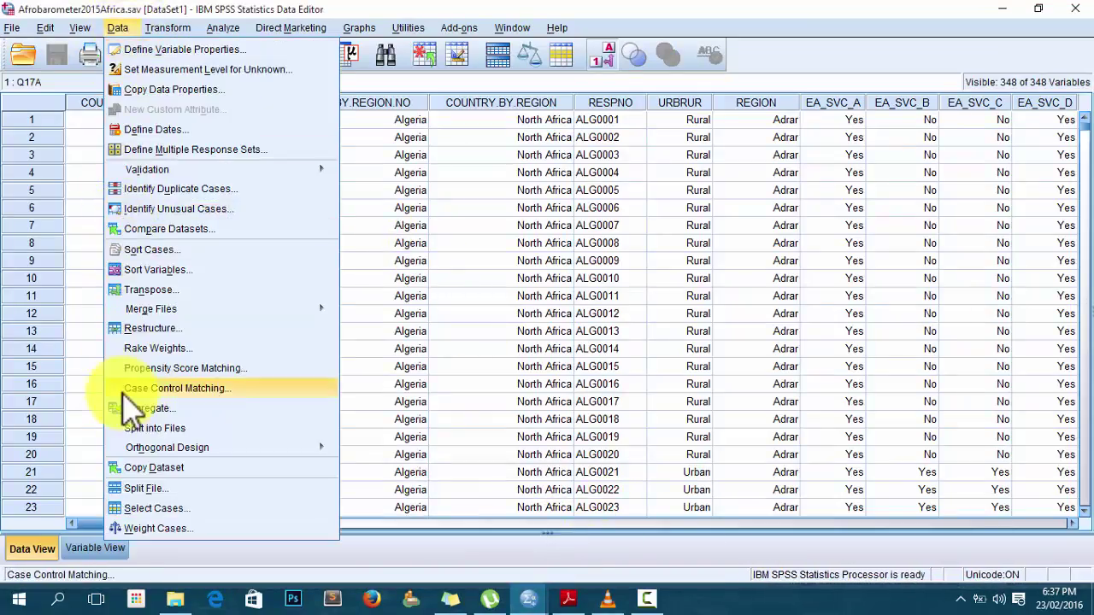
mouse_move(142, 451)
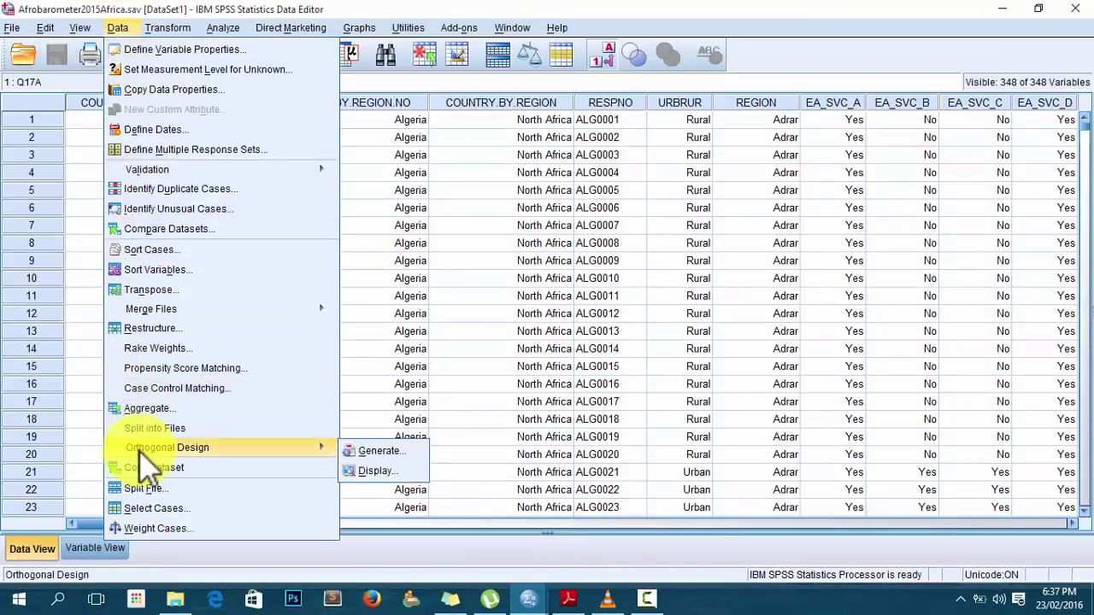
left_click(146, 492)
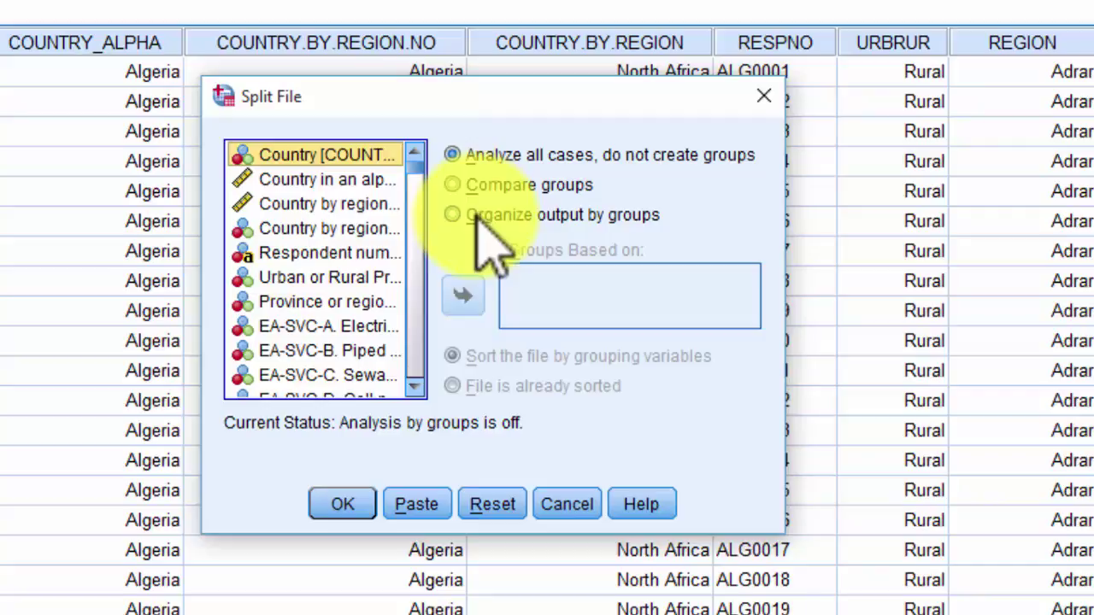
left_click(478, 188)
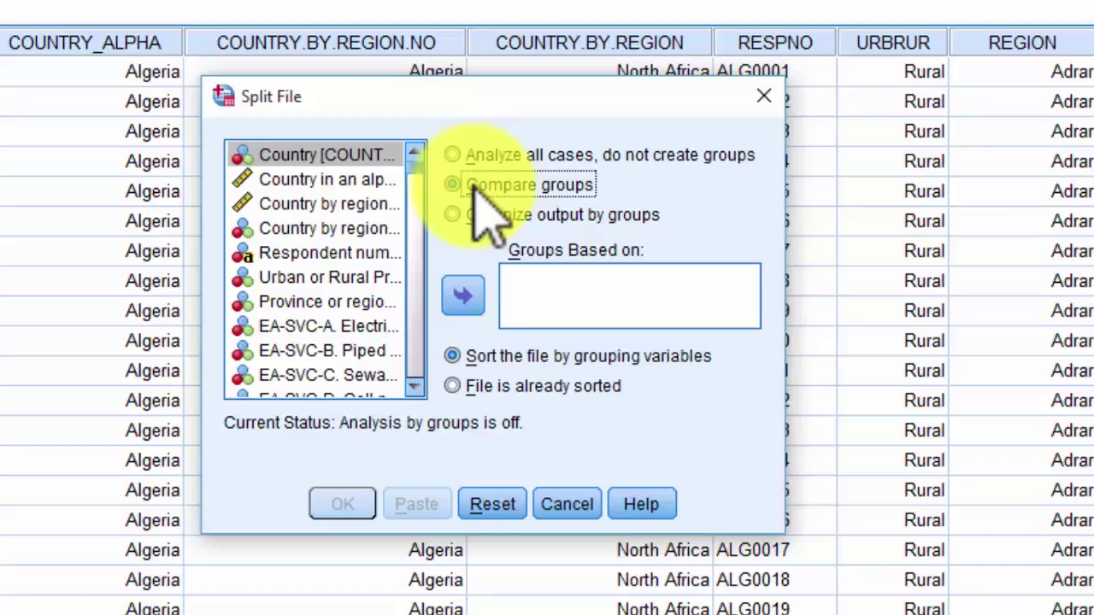
left_click(303, 183)
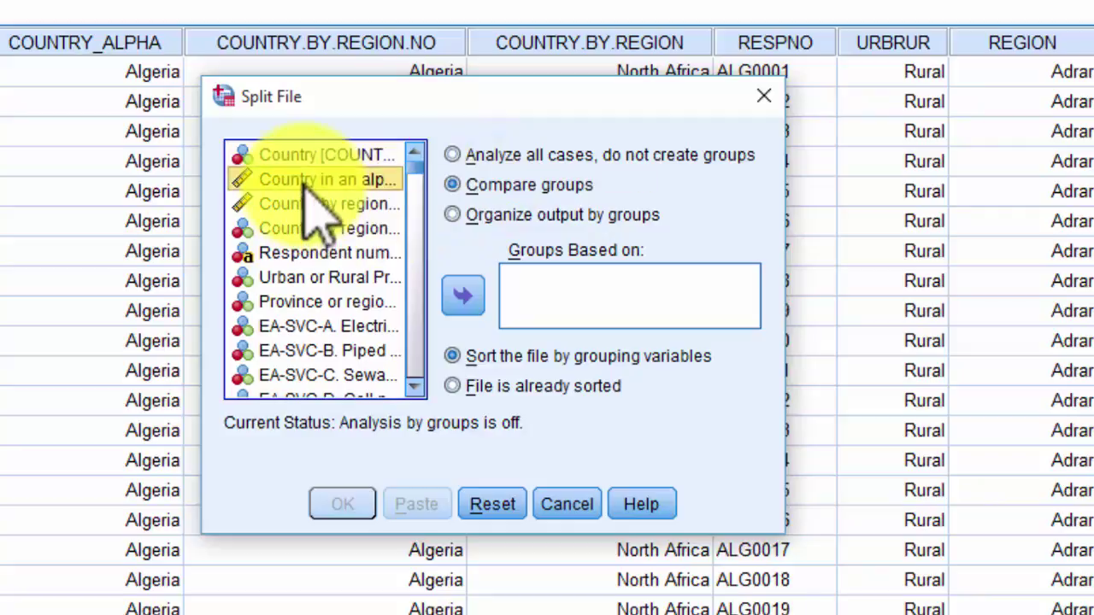
left_click(463, 294)
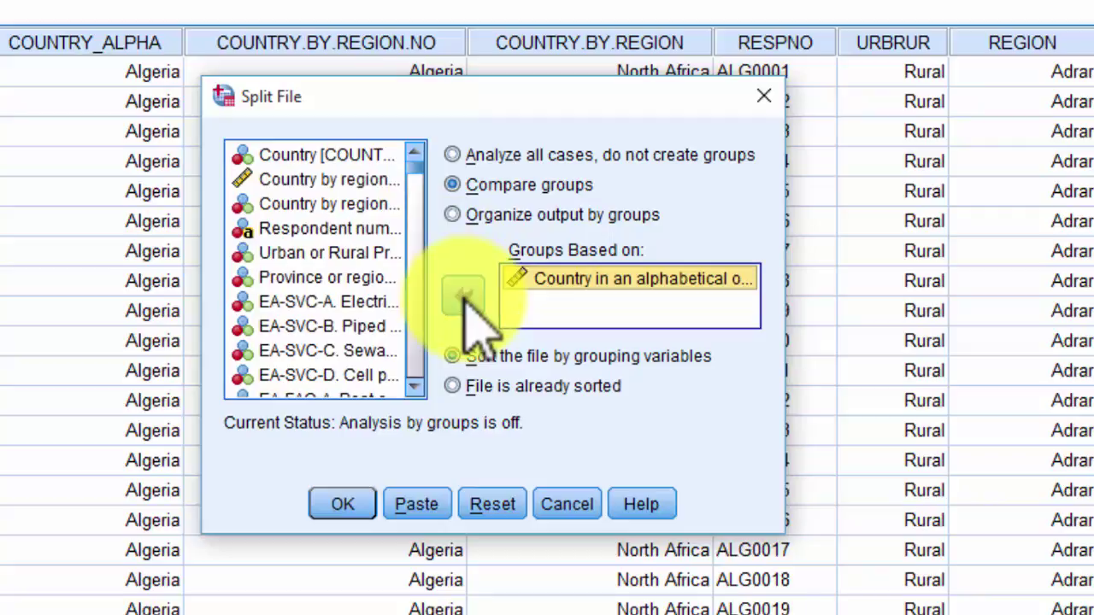
left_click(547, 280)
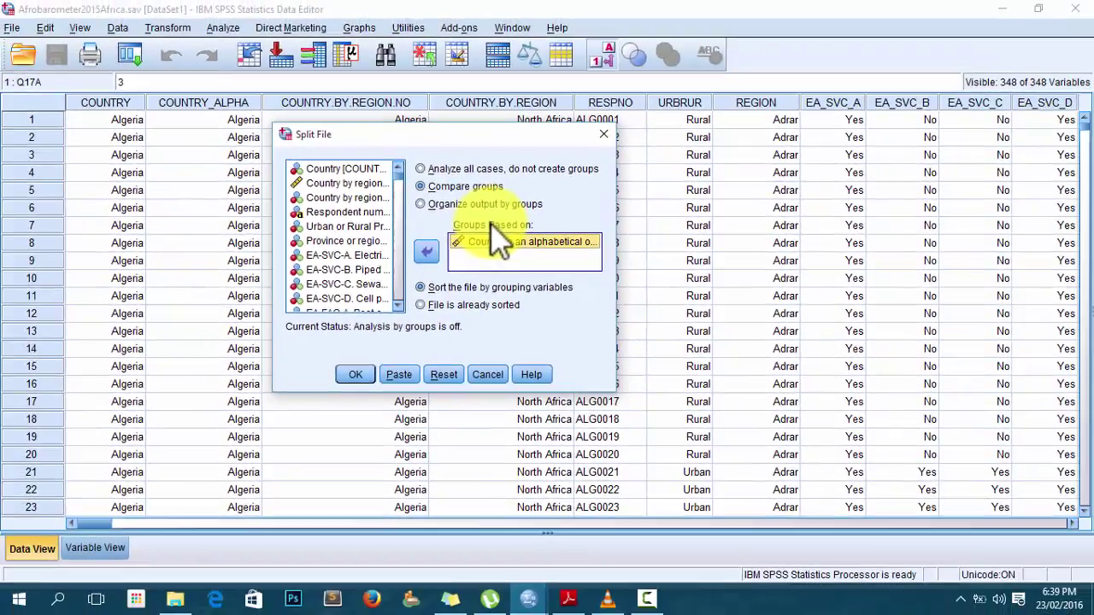
left_click(364, 503)
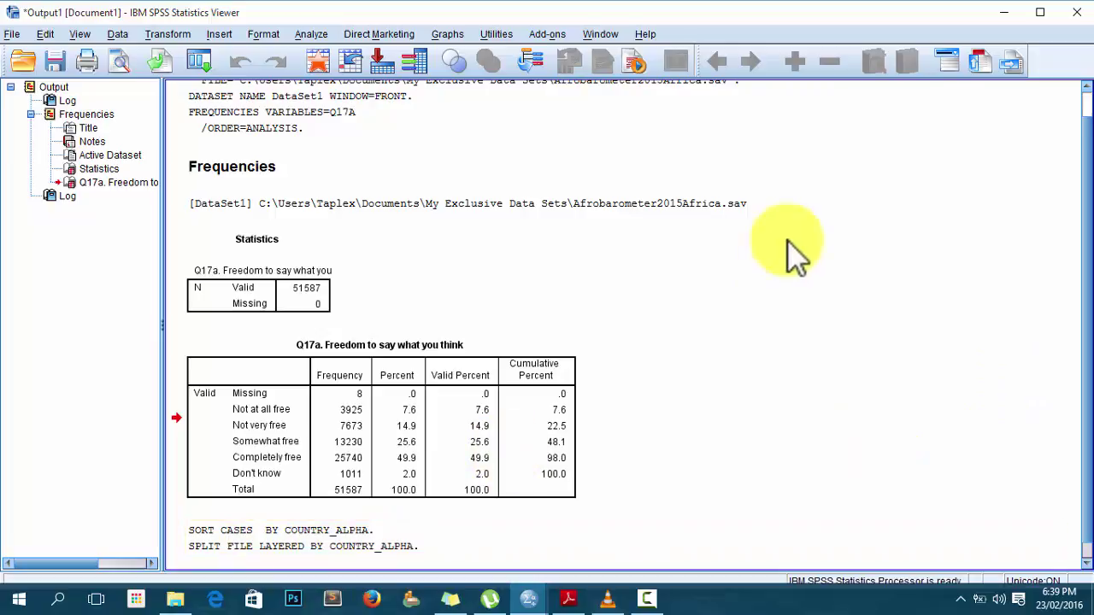
Switch to the Afrobarometer2015Africa.sav Data Editor window
mouse_move(529, 599)
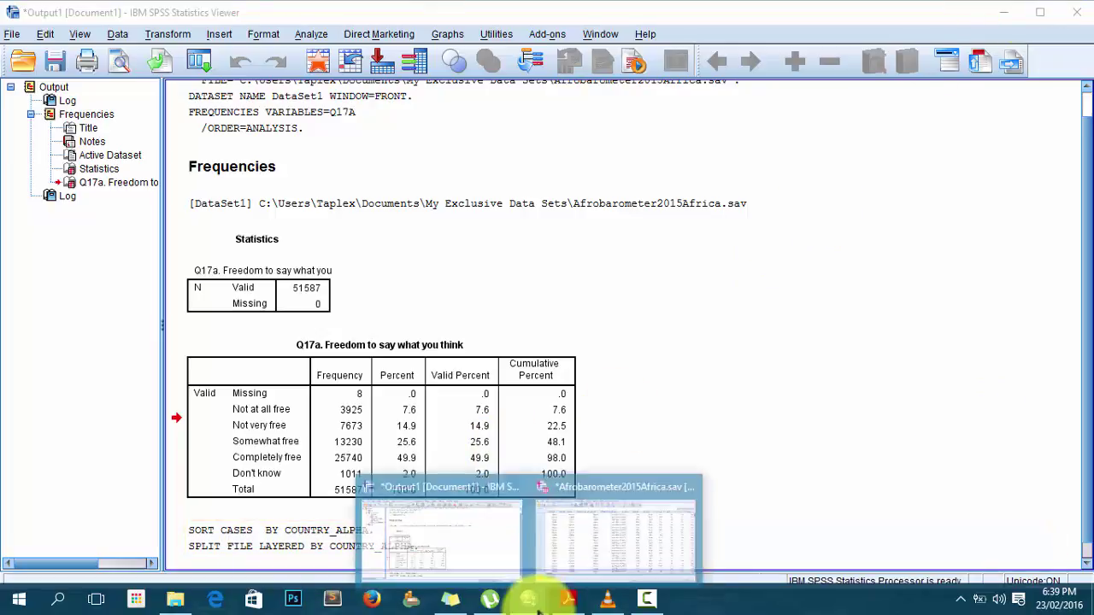
left_click(581, 560)
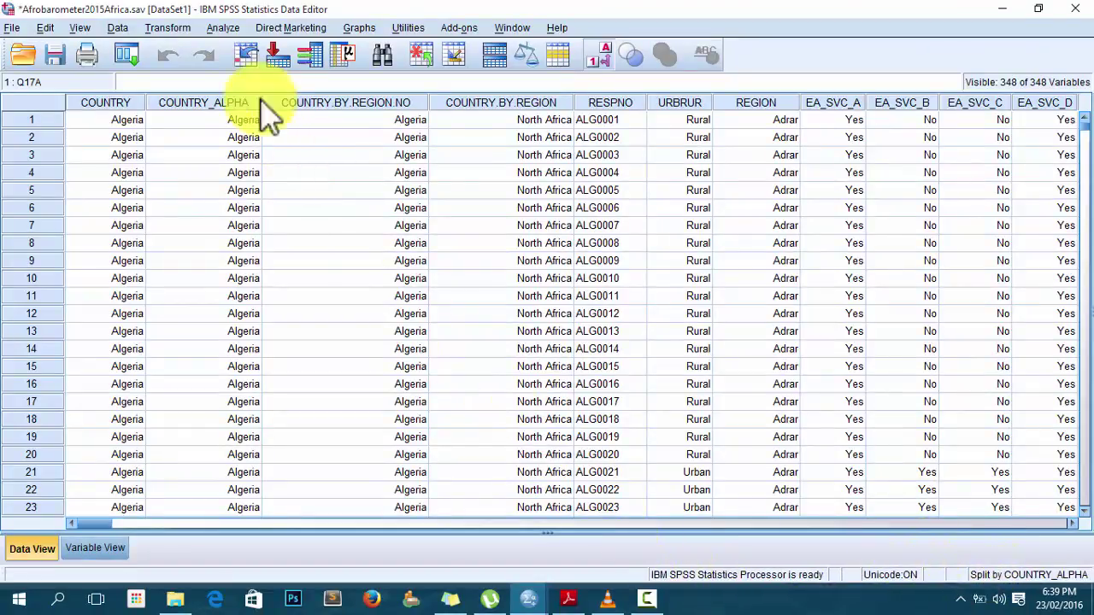
Run Frequencies on Q17a with percentage bar charts, producing results for each country
left_click(218, 28)
mouse_move(264, 68)
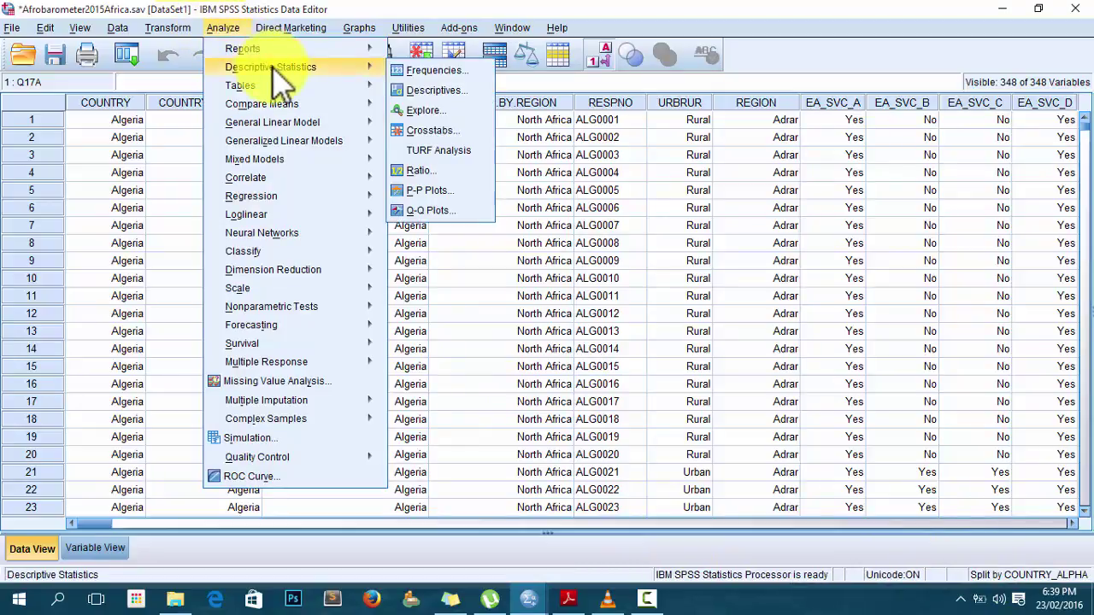
left_click(419, 71)
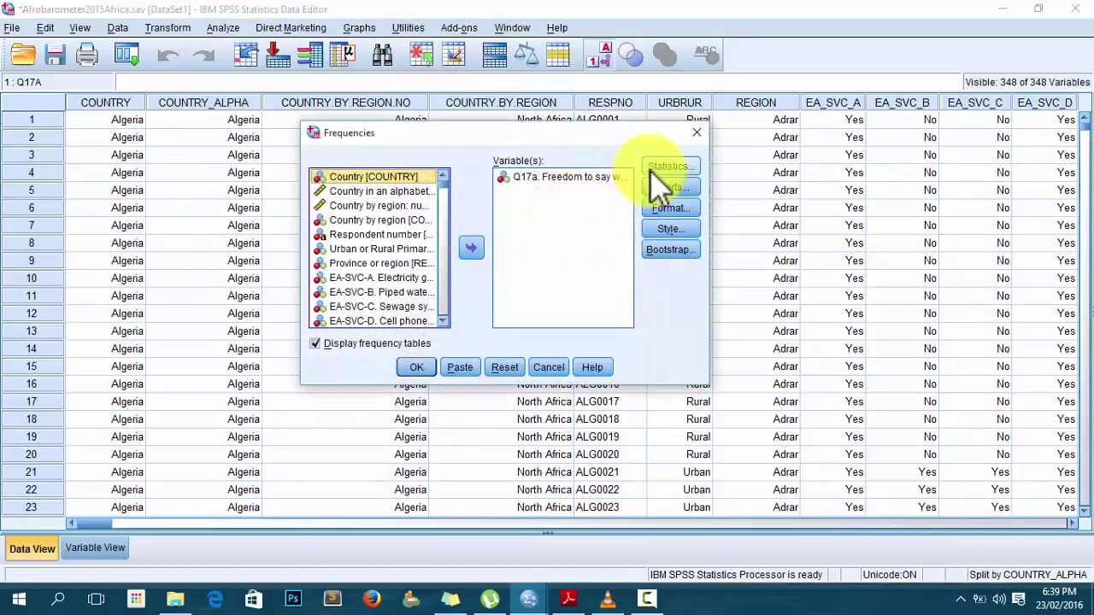
left_click(665, 187)
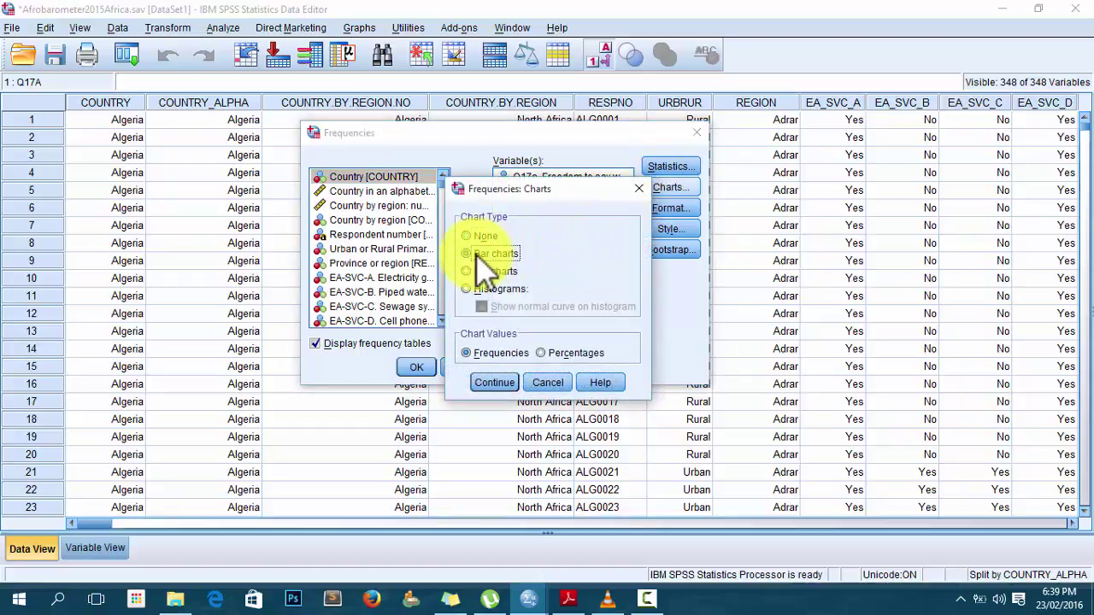
left_click(496, 384)
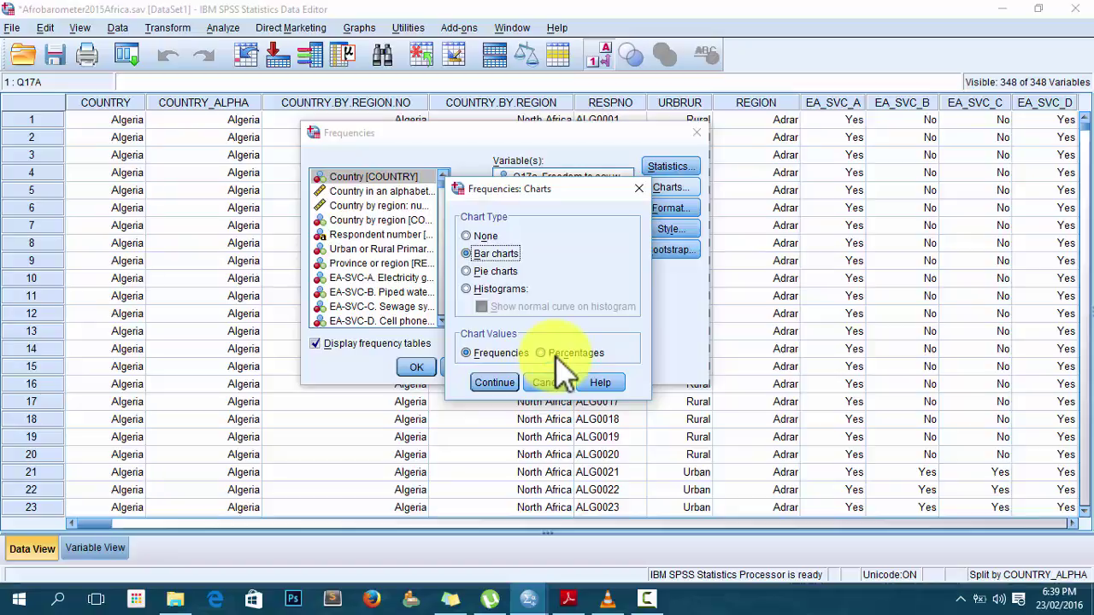
left_click(504, 384)
left_click(408, 368)
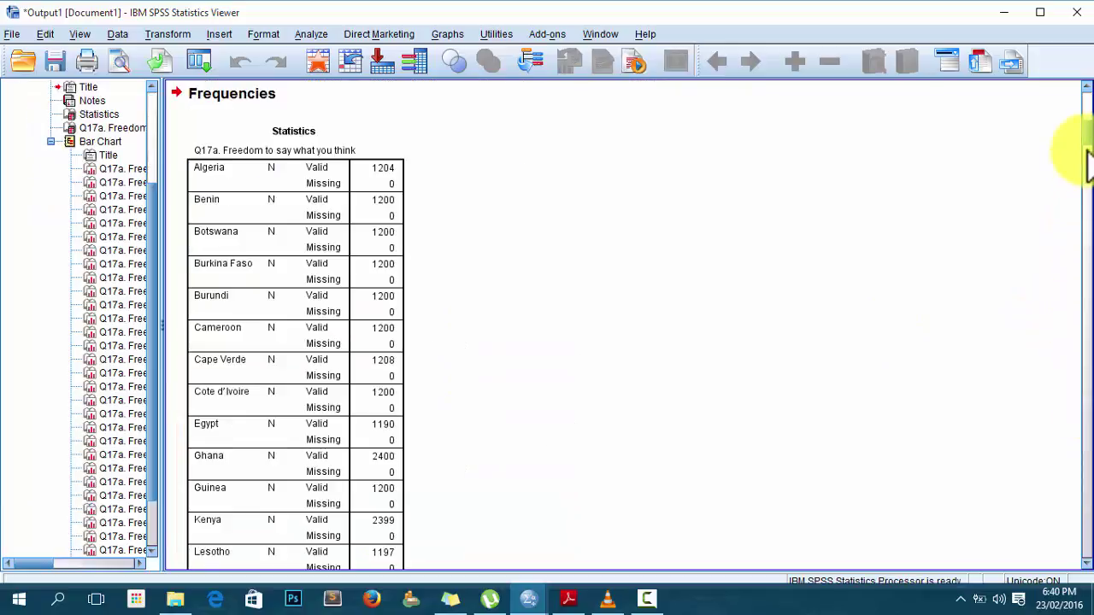
Scroll through the per-country Q17a bar charts, inspecting the Botswana chart
left_click_drag(1090, 154, 1086, 199)
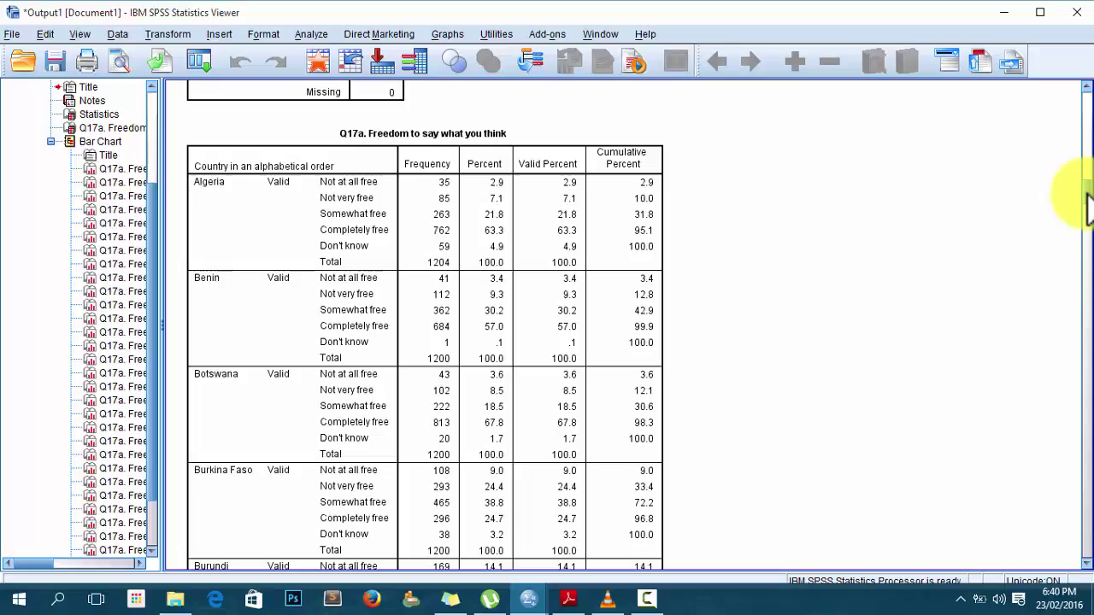
left_click_drag(1087, 199, 1080, 370)
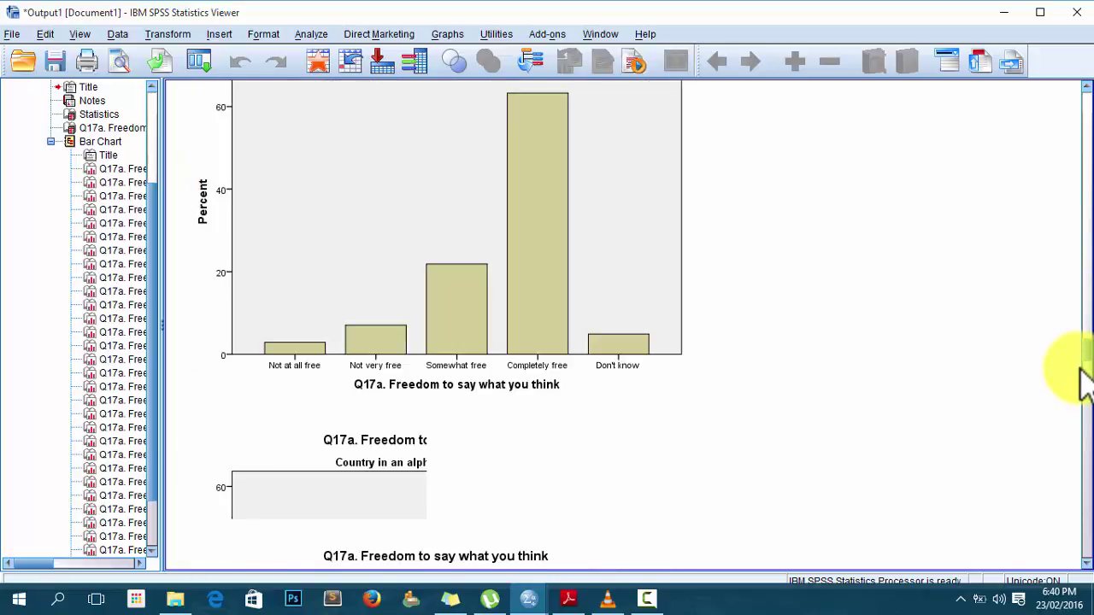
mouse_move(1089, 346)
left_mouse_down()
mouse_move(1086, 334)
mouse_move(1089, 426)
mouse_move(1085, 362)
left_mouse_up()
left_click(552, 385)
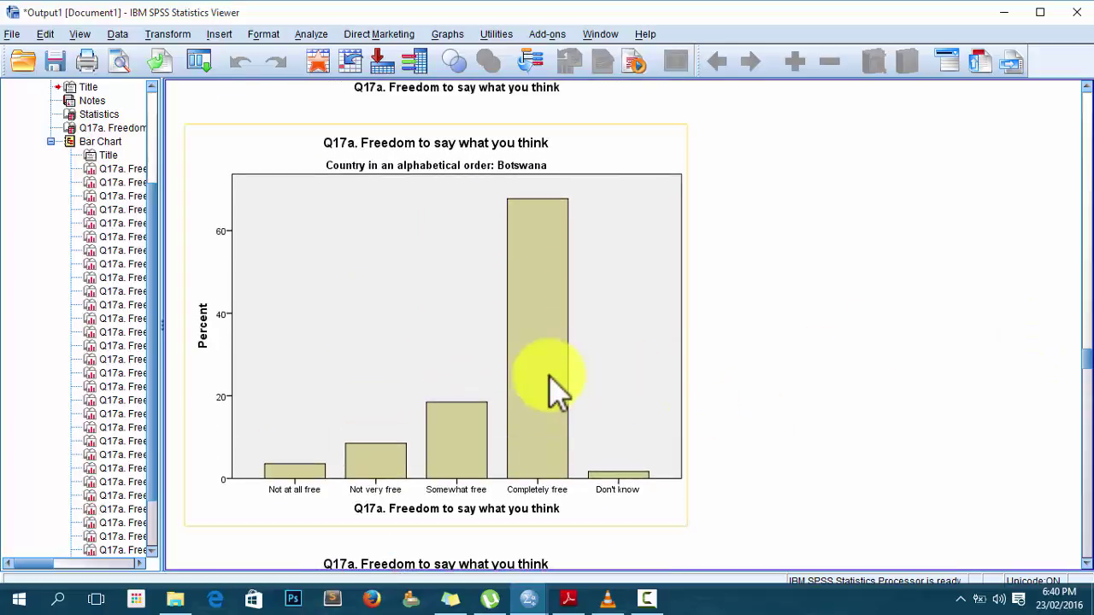
left_click(900, 241)
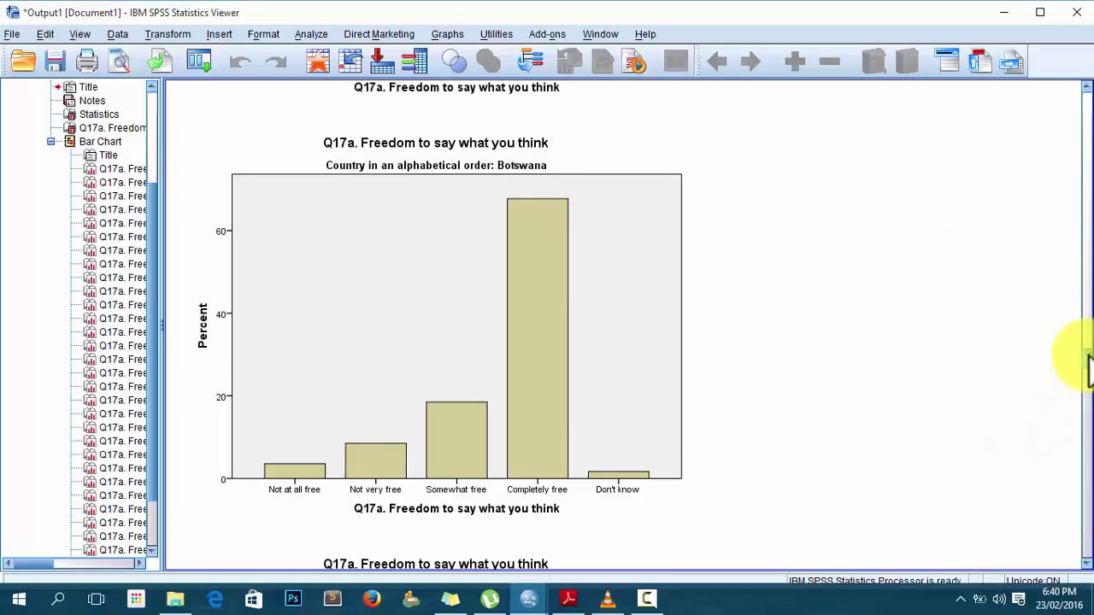
Maximize the Output Viewer, then return to the Afrobarometer data editor
left_click_drag(1089, 365, 1087, 381)
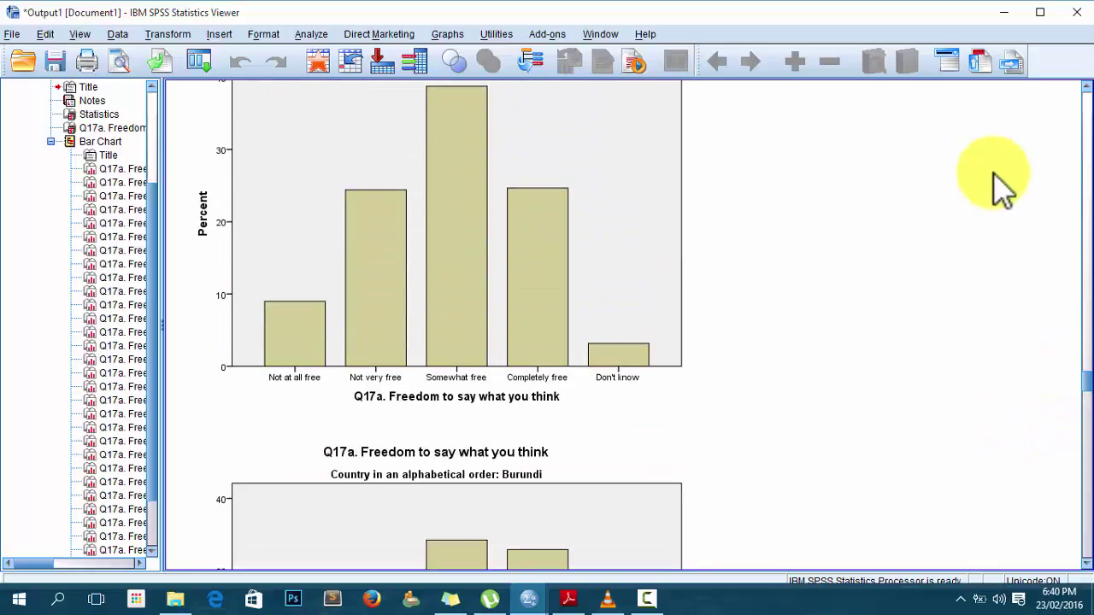
left_click(1041, 12)
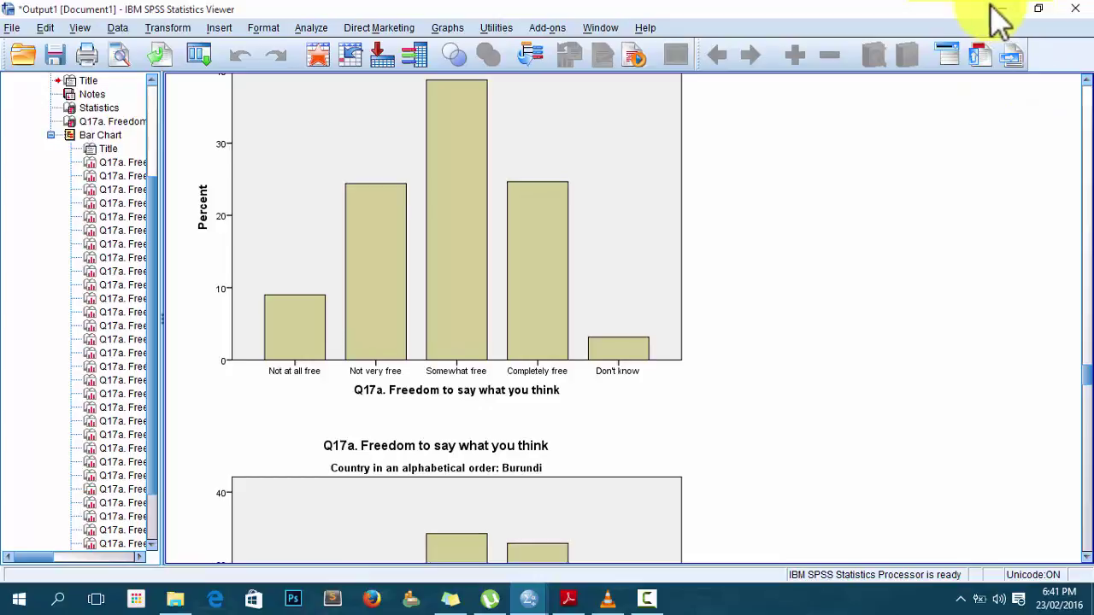
left_click(532, 601)
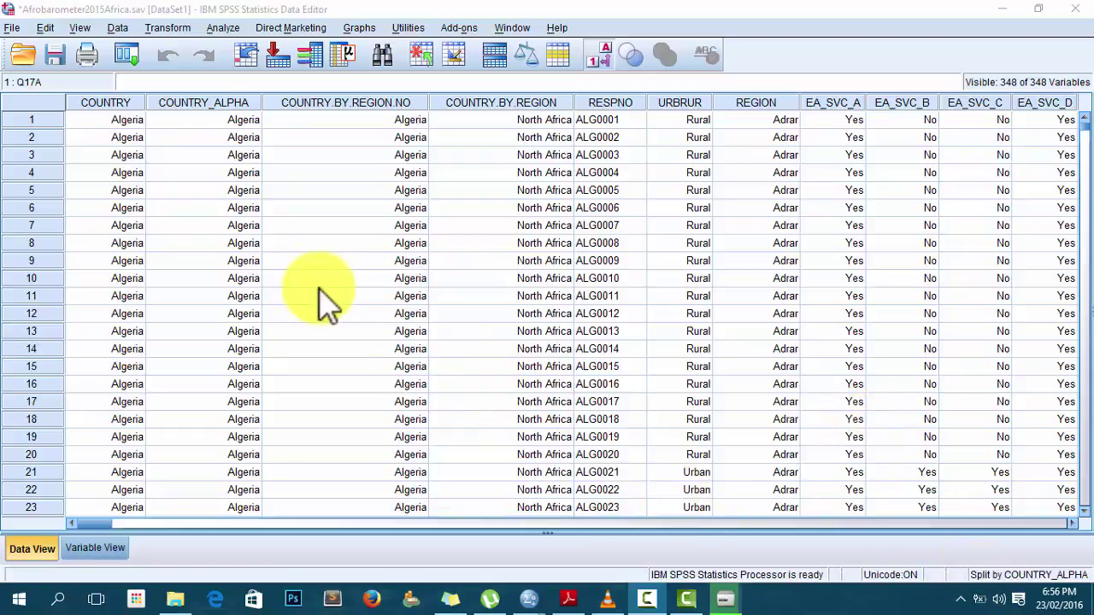
Set Split File to 'Analyze all cases, do not create groups'
left_click(125, 29)
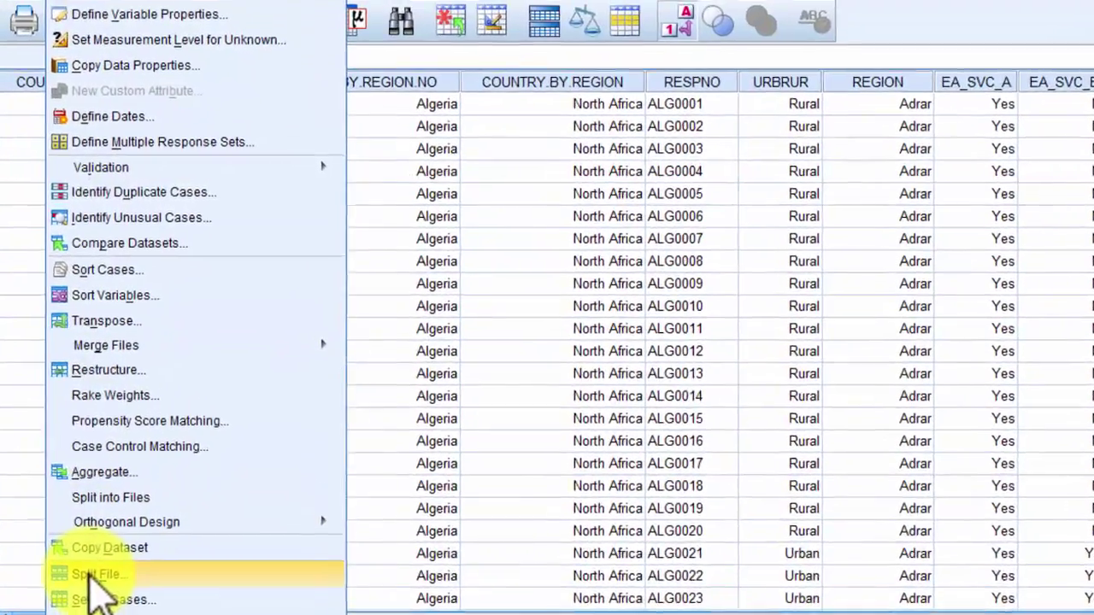
left_click(90, 574)
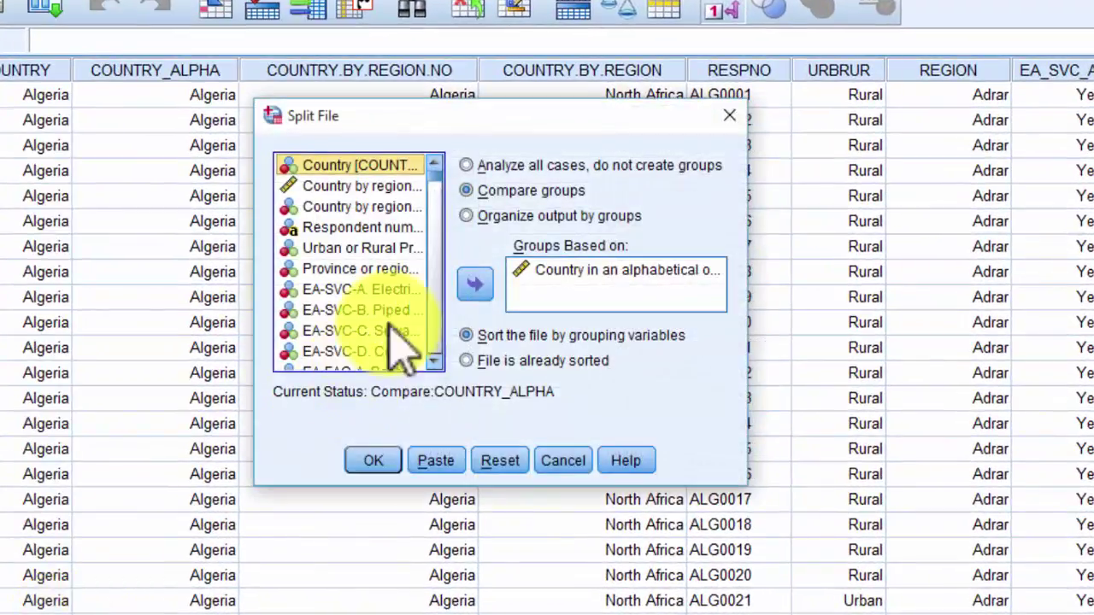
left_click(468, 166)
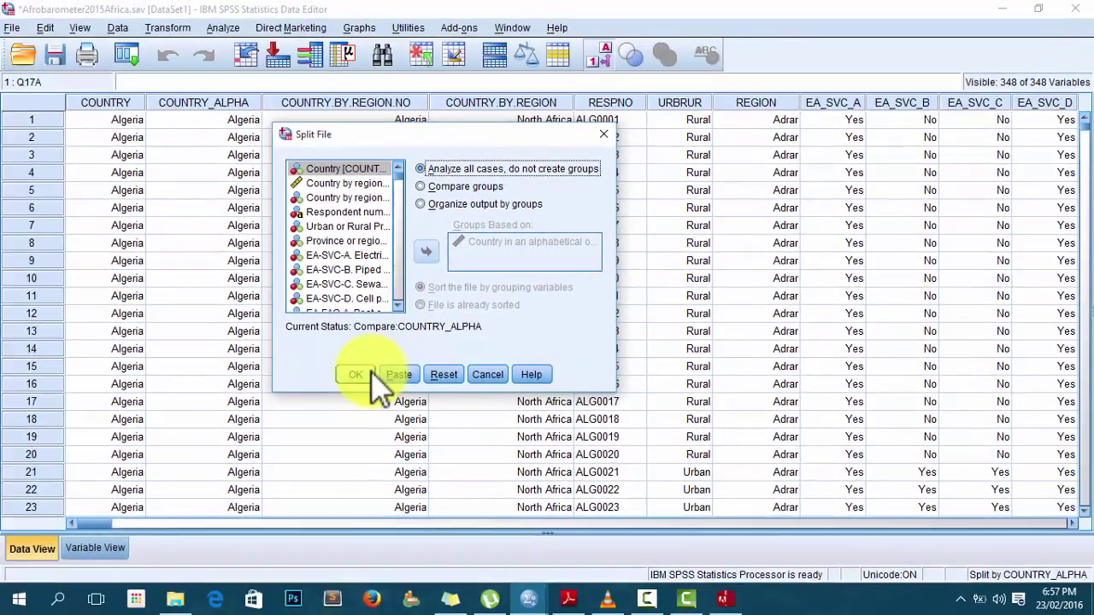
left_click(373, 461)
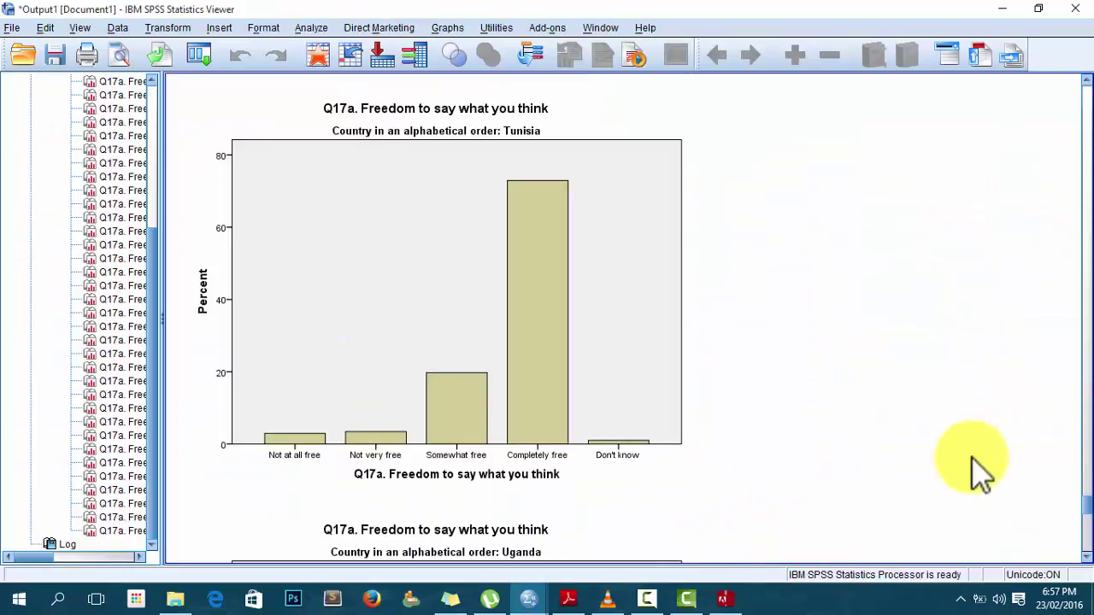
scroll(1088, 533, "down", 1)
left_click_drag(1087, 539, 1087, 554)
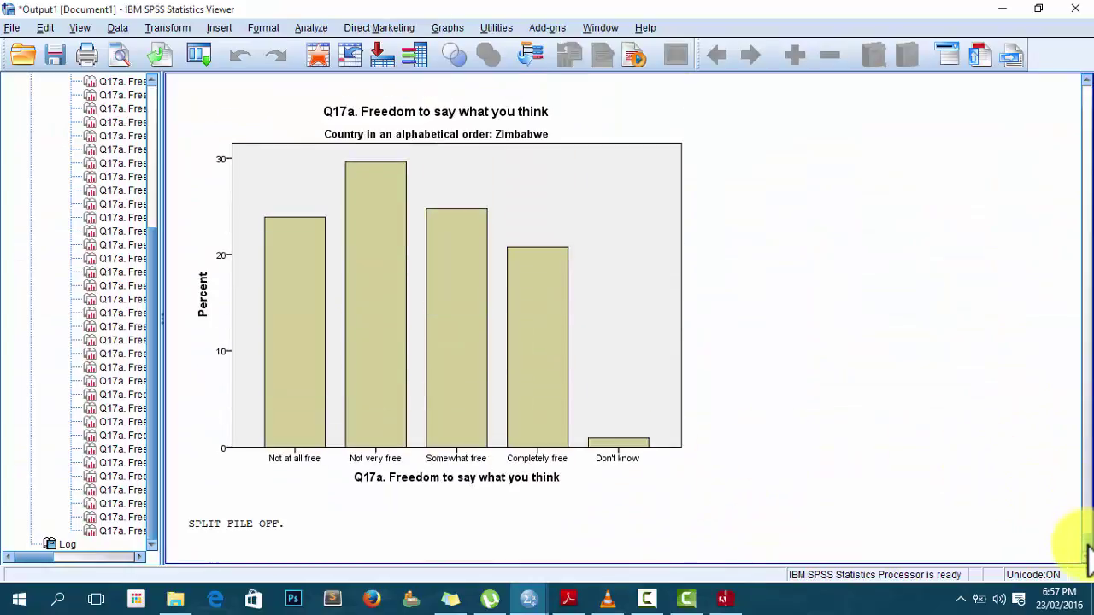